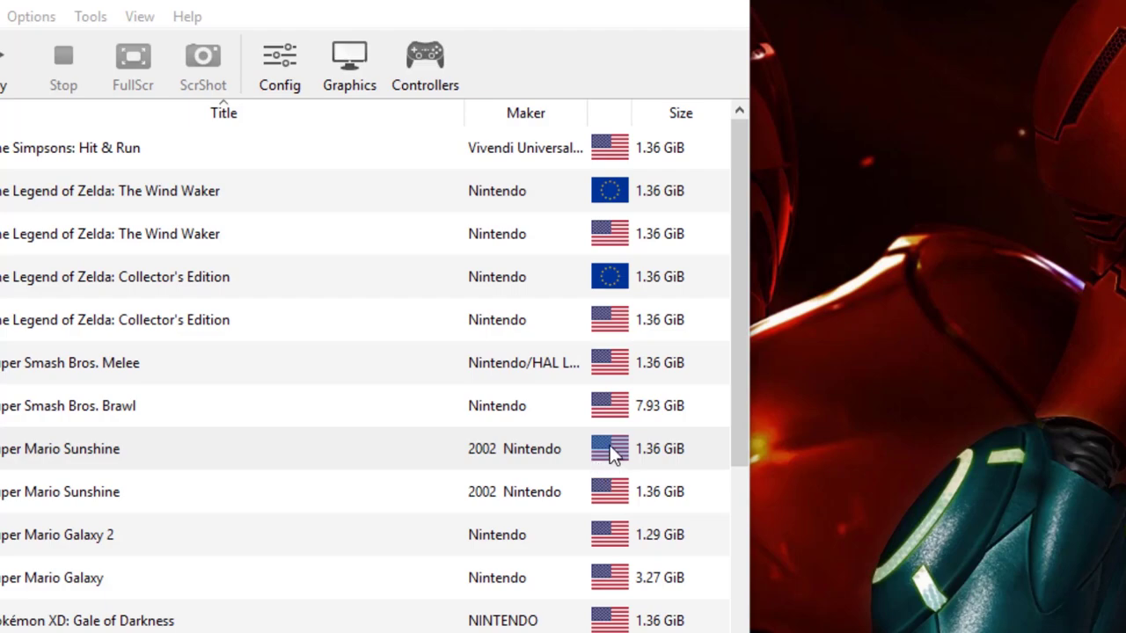
Step: Open the wiki page for the US Super Mario Sunshine and find its region-specific NTSC-U 60FPS Gecko code
right_click(65, 454)
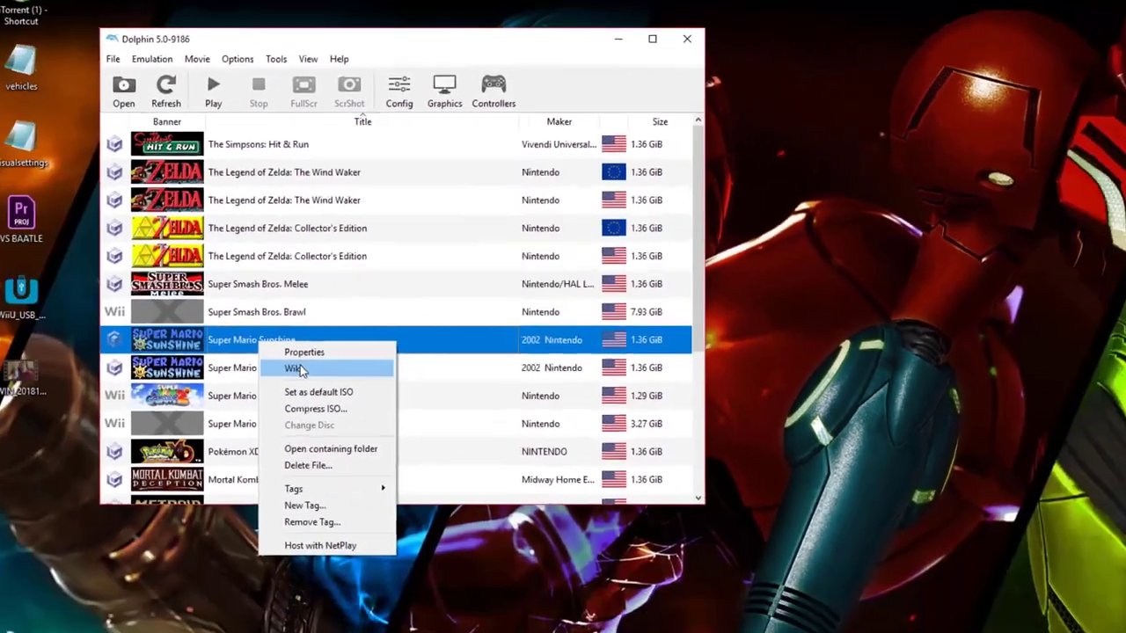
click(299, 370)
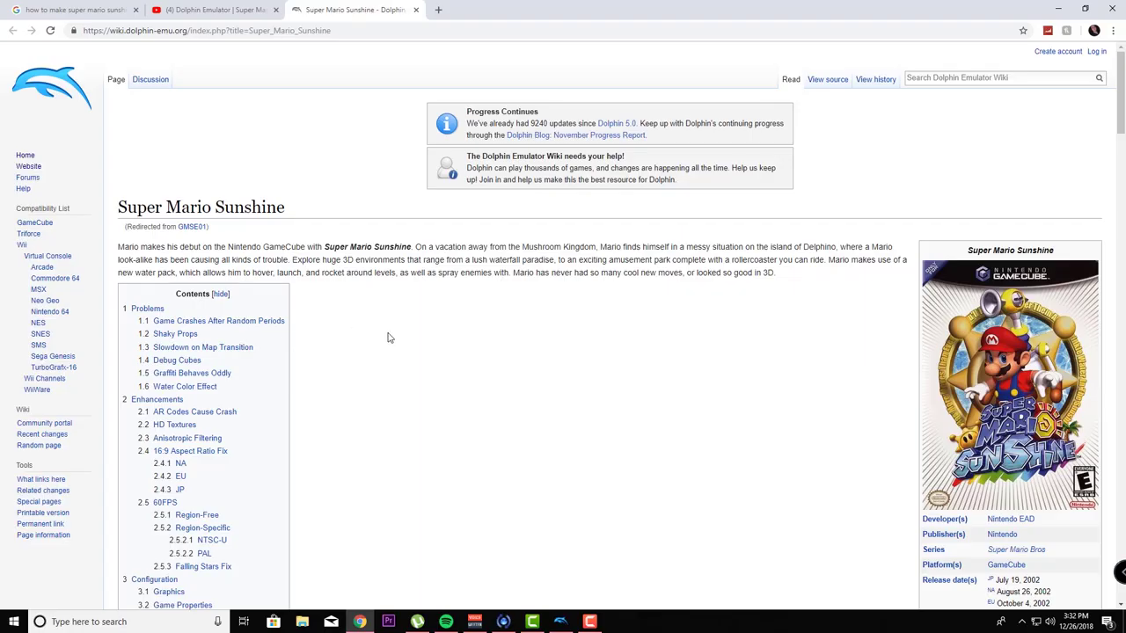
scroll(405, 352, down, 2)
scroll(419, 372, down, 15)
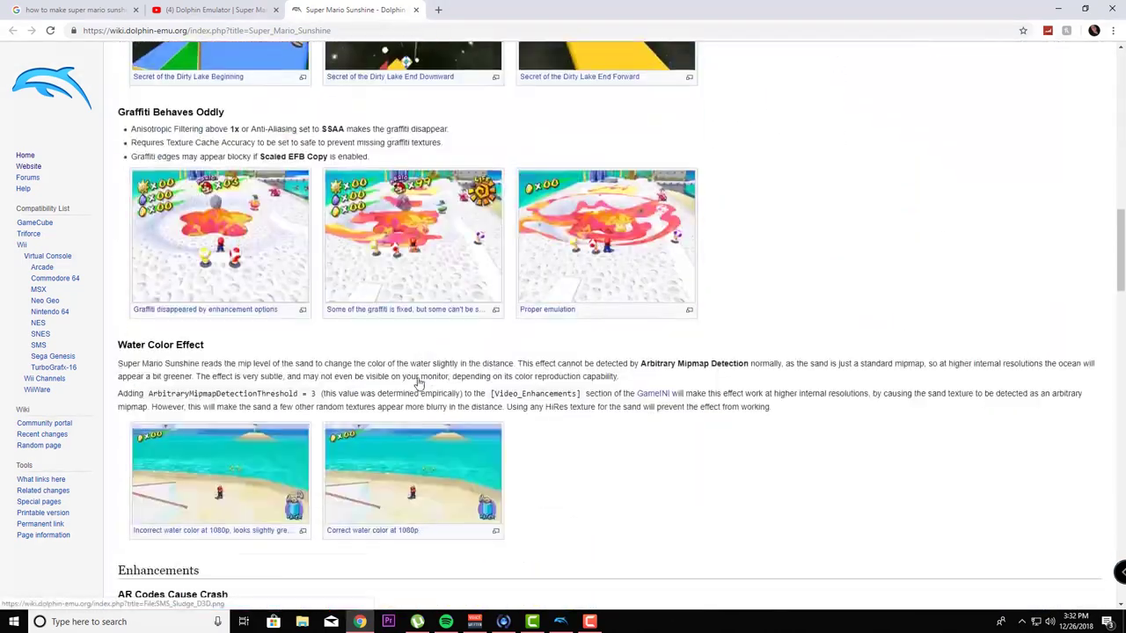
scroll(418, 383, down, 5)
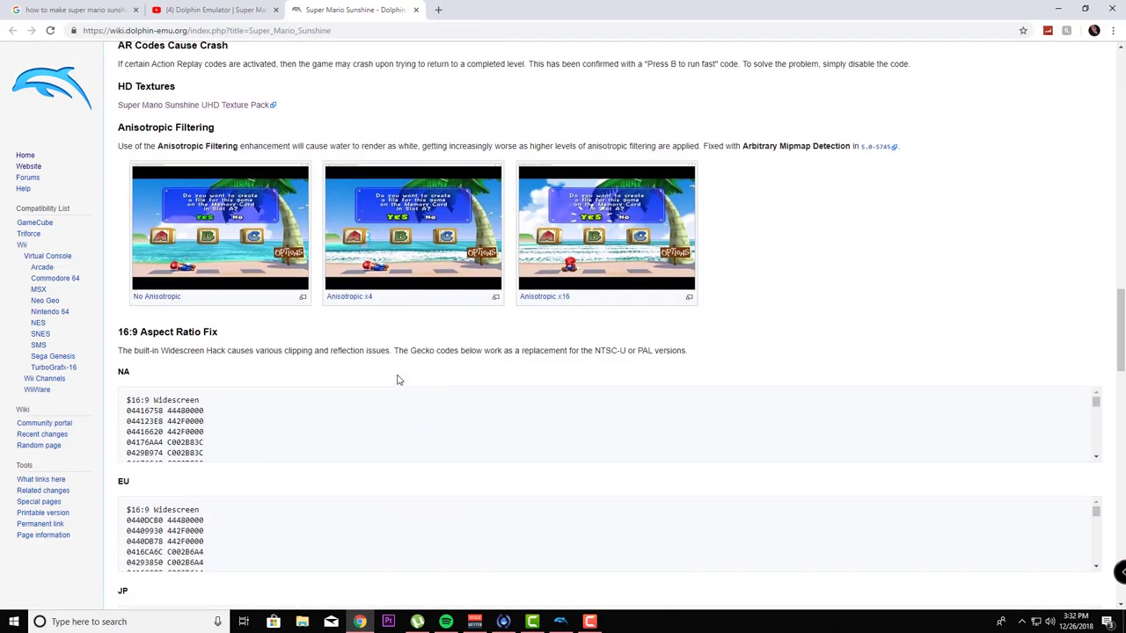
scroll(161, 330, down, 5)
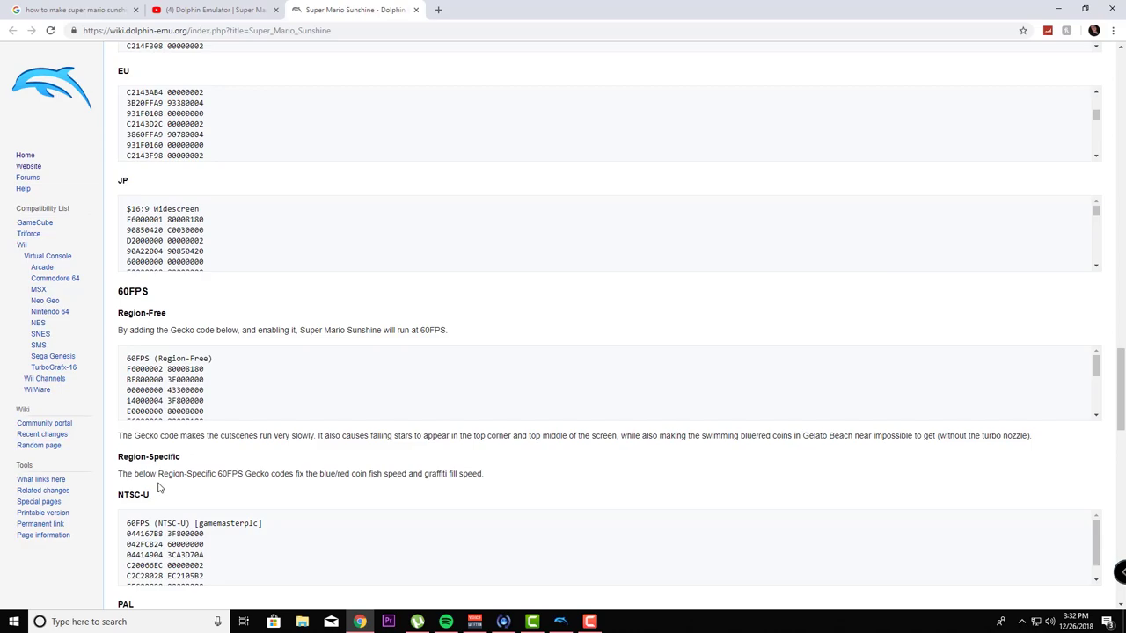
scroll(156, 492, down, 2)
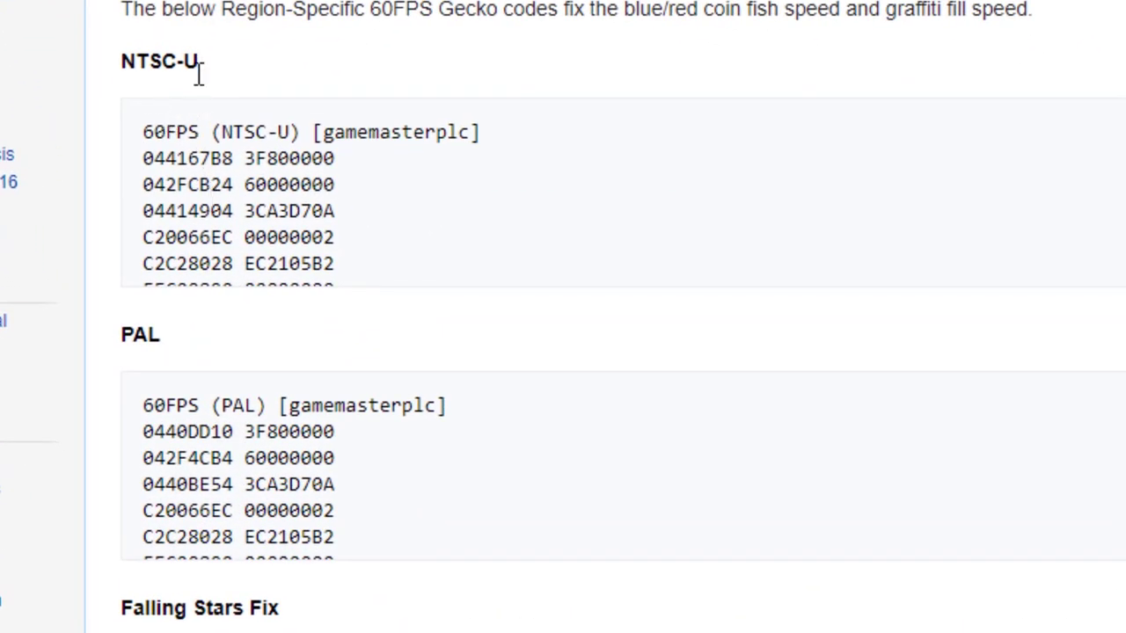
scroll(251, 126, down, 1)
scroll(264, 189, up, 1)
Step: Copy the entire NTSC-U 60FPS Gecko code, including its title line, from the wiki page
drag(154, 130, 301, 158)
click(151, 128)
drag(144, 130, 324, 241)
click(188, 154)
drag(147, 132, 346, 231)
right_click(292, 160)
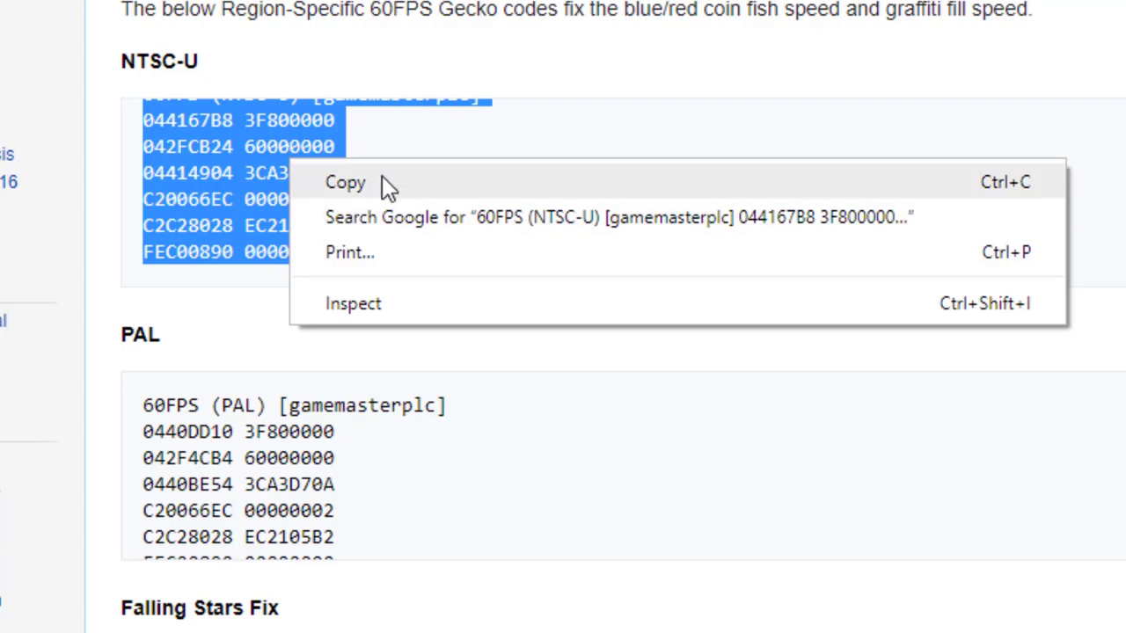
click(381, 176)
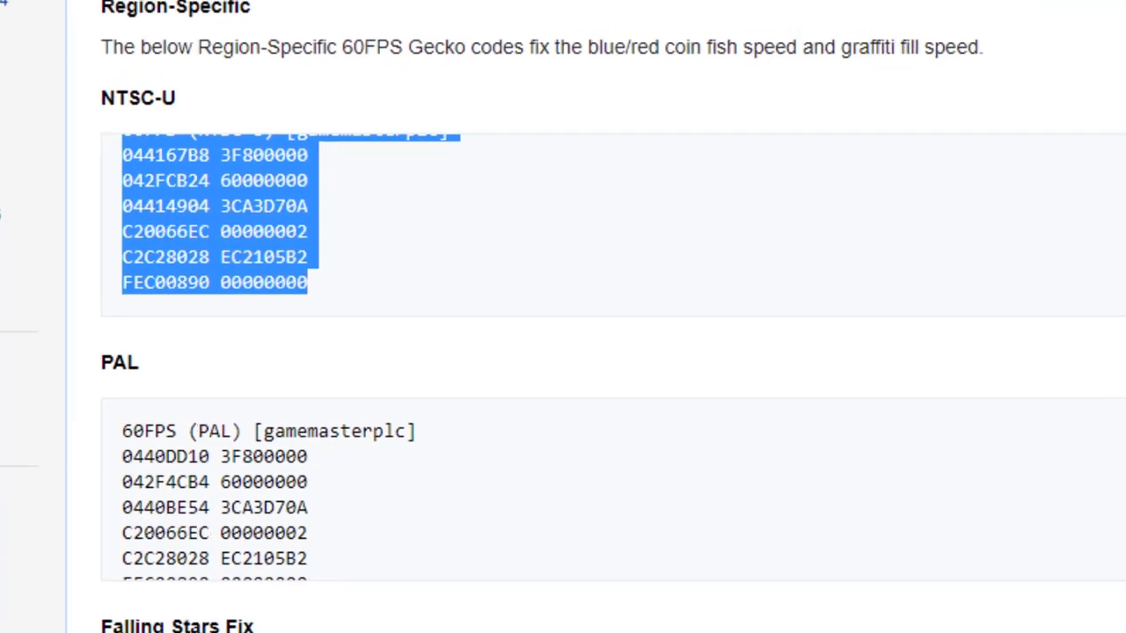
Step: Switch to Dolphin and check the Enable Cheats option in the general settings
key(alt+Tab)
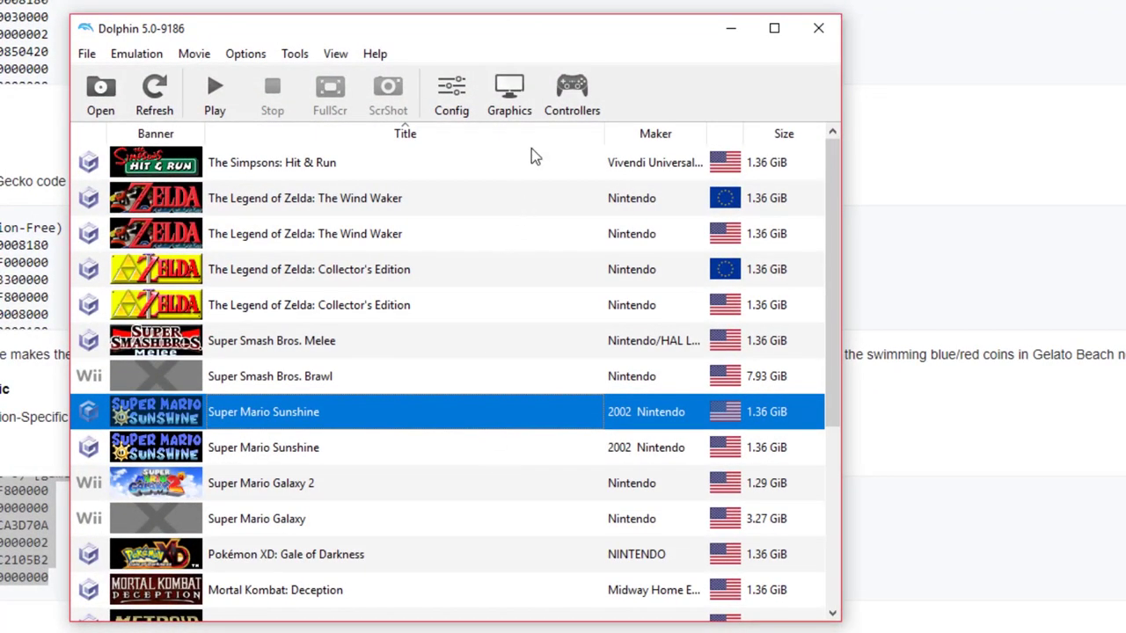
click(448, 109)
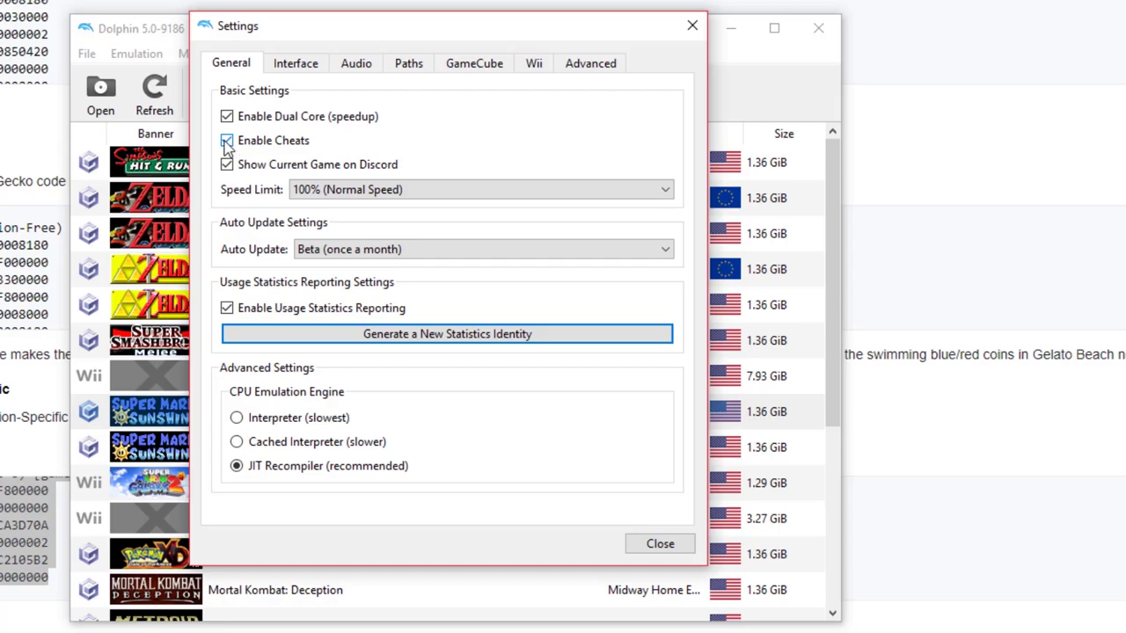
click(691, 25)
Step: Open the properties of the first Super Mario Sunshine entry and show its Gecko codes
right_click(327, 418)
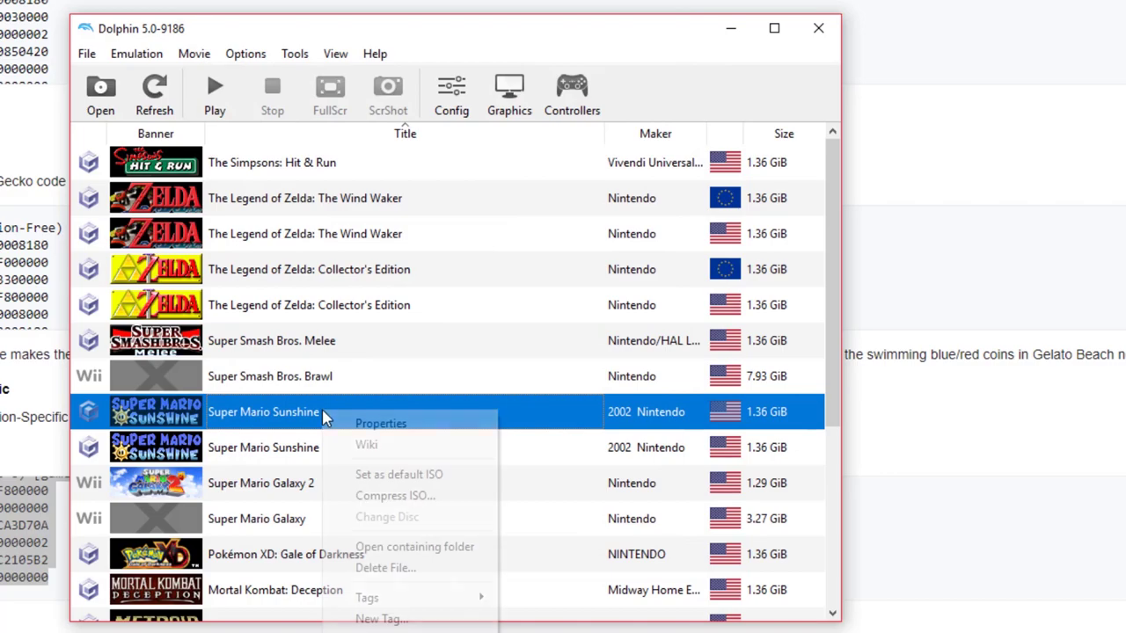
click(368, 425)
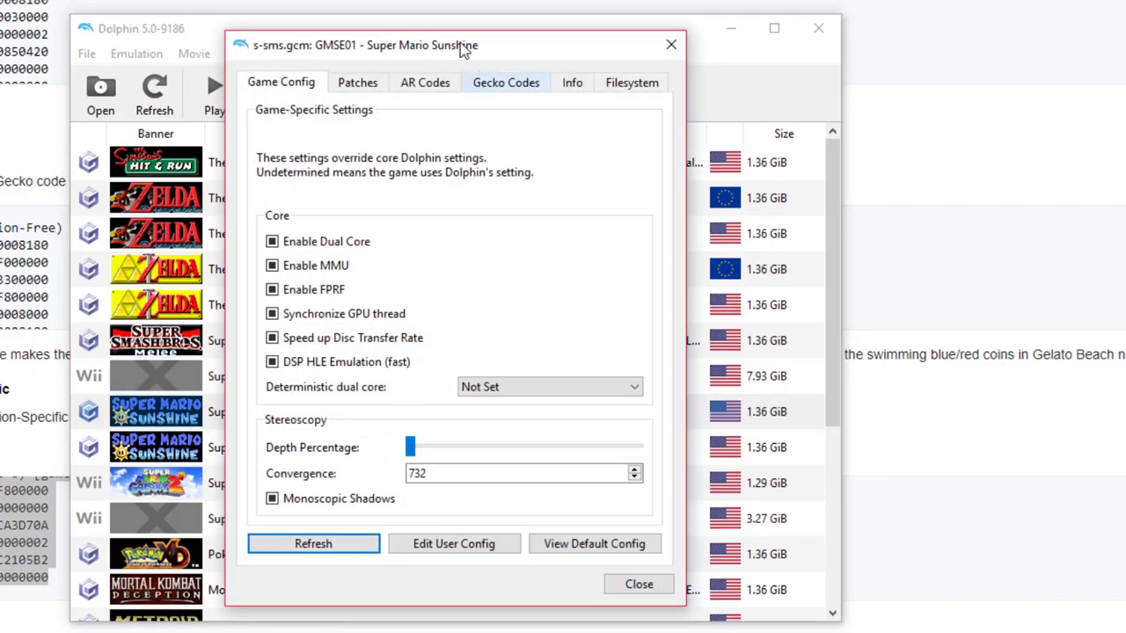
drag(441, 53, 966, 73)
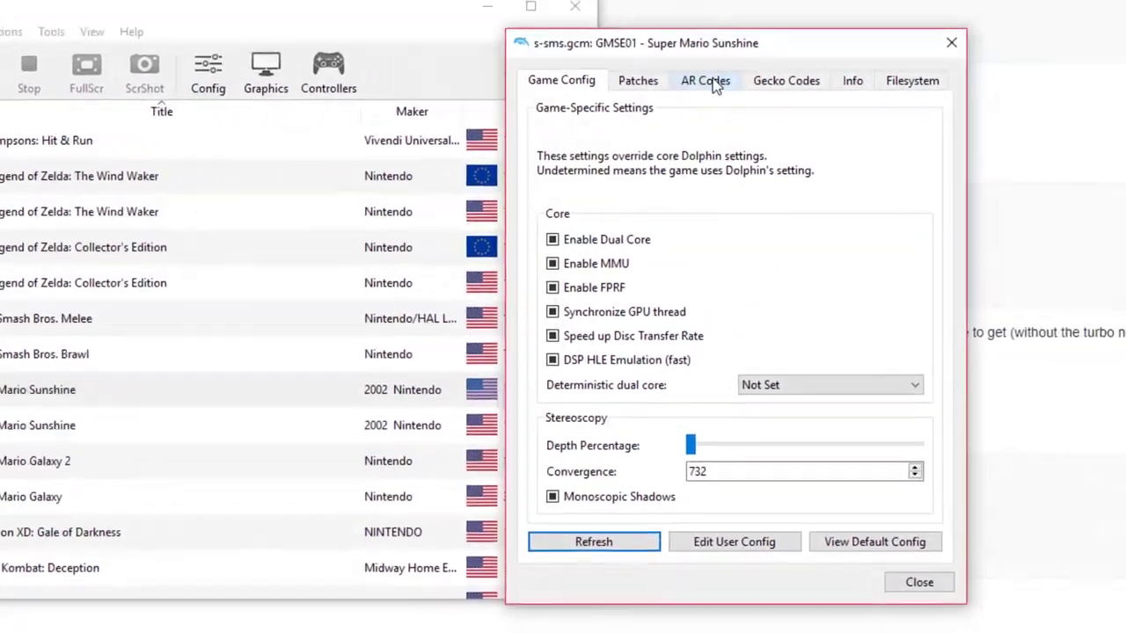
click(714, 85)
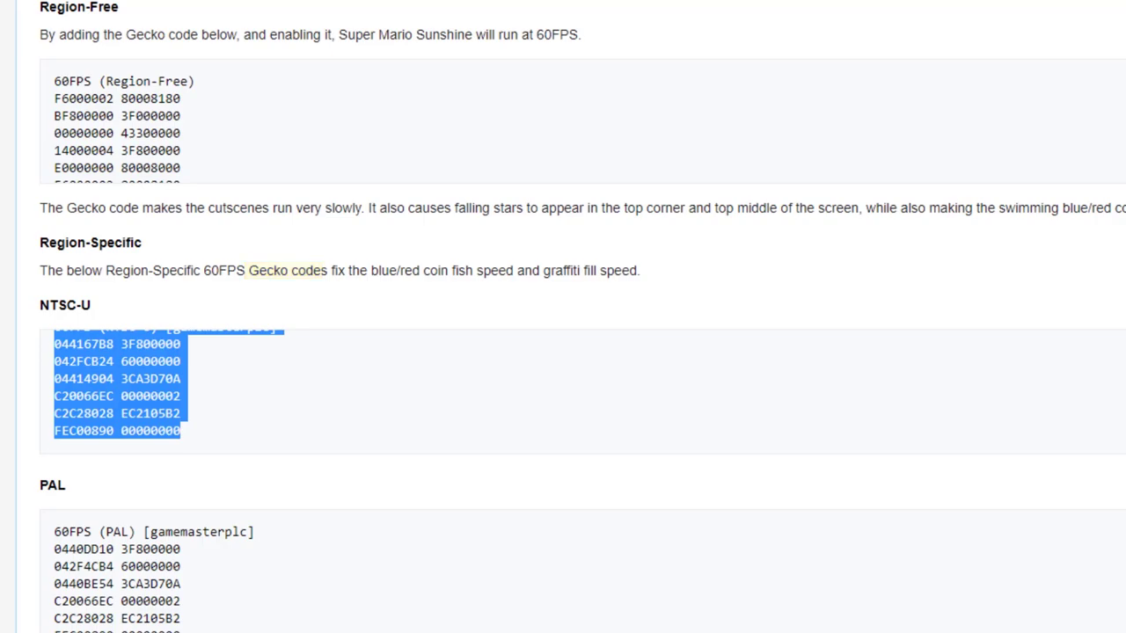
key(alt+Tab)
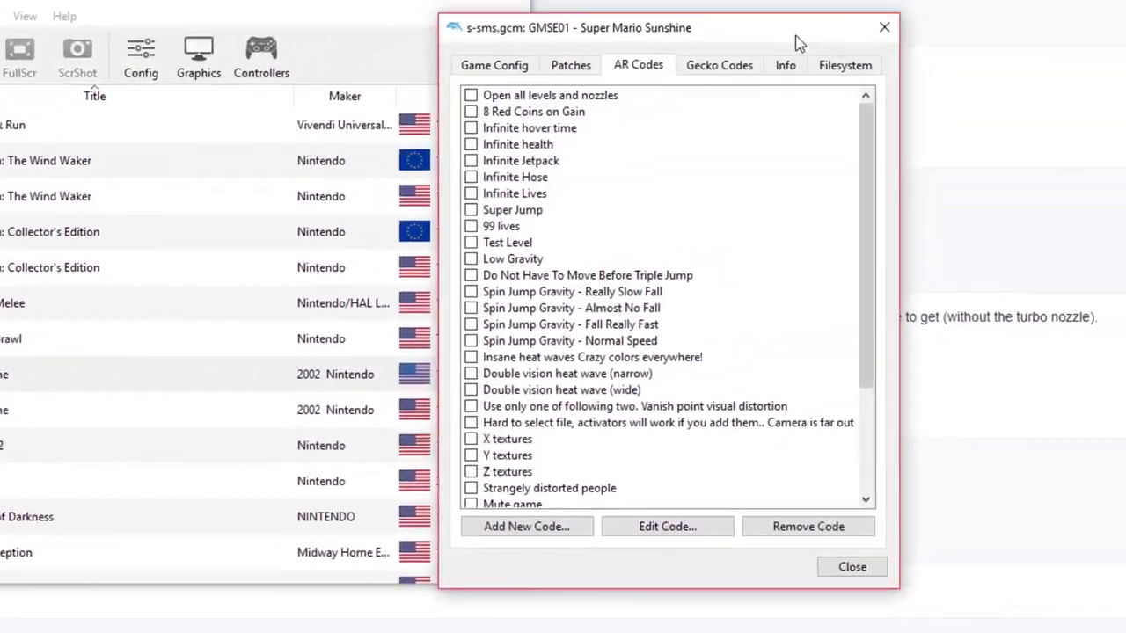
click(738, 66)
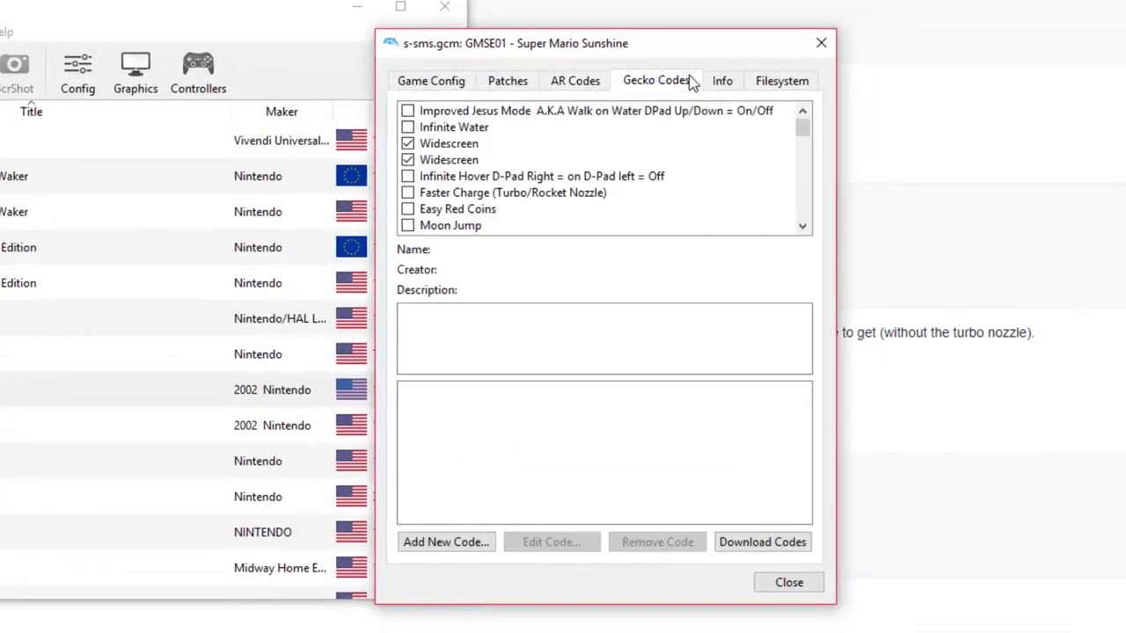
Step: Start a new Gecko code named 60fps and paste the copied NTSC-U code into its code field
click(445, 542)
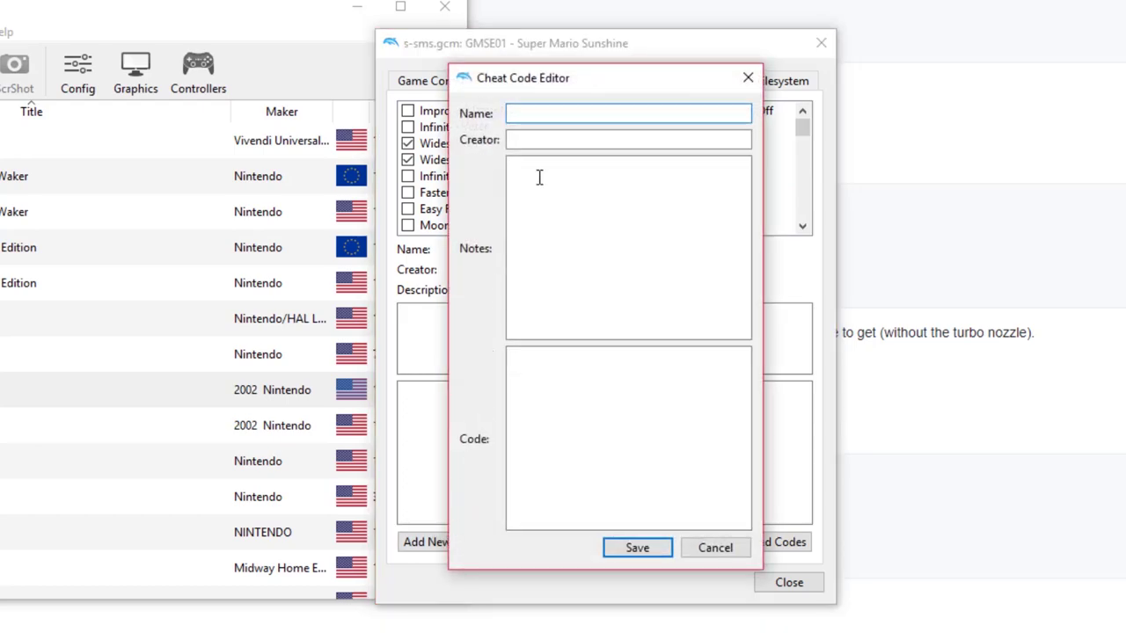
click(516, 113)
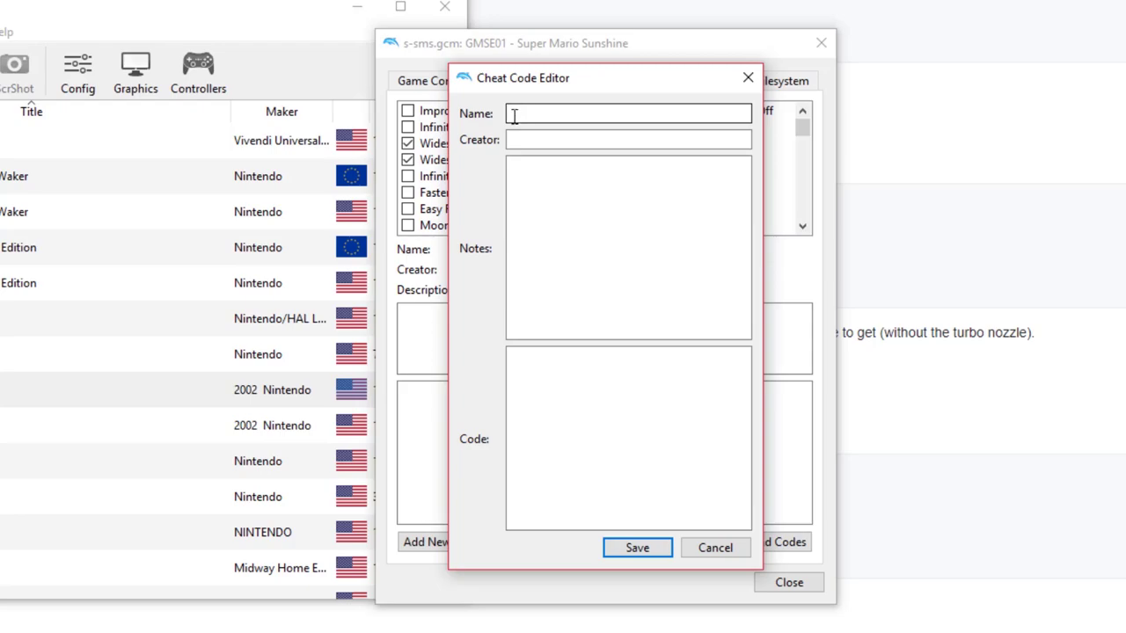
text(60)
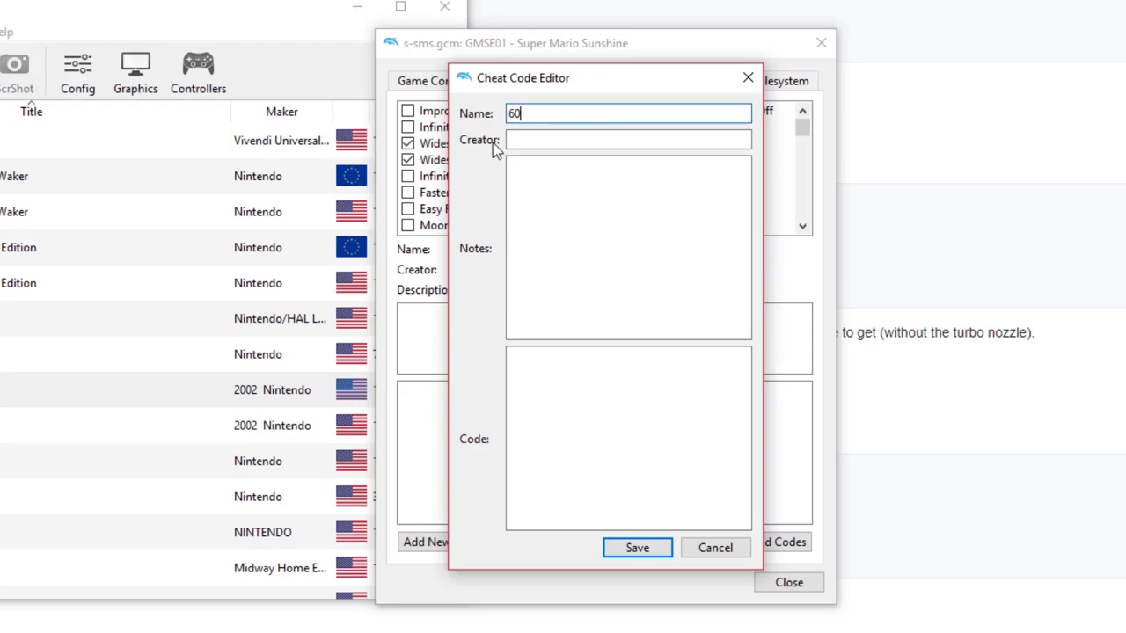
text(fps)
click(584, 231)
click(620, 482)
right_click(553, 415)
click(598, 522)
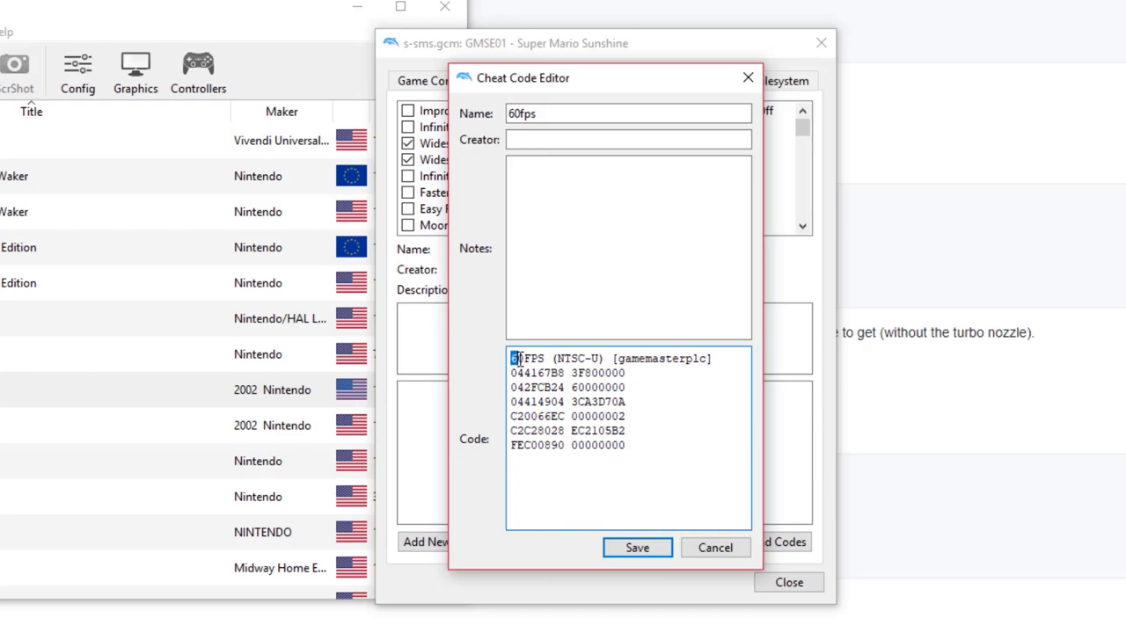
Step: Delete the title line and the leftover blank line above the code values, and save the 60fps code
drag(508, 359, 726, 359)
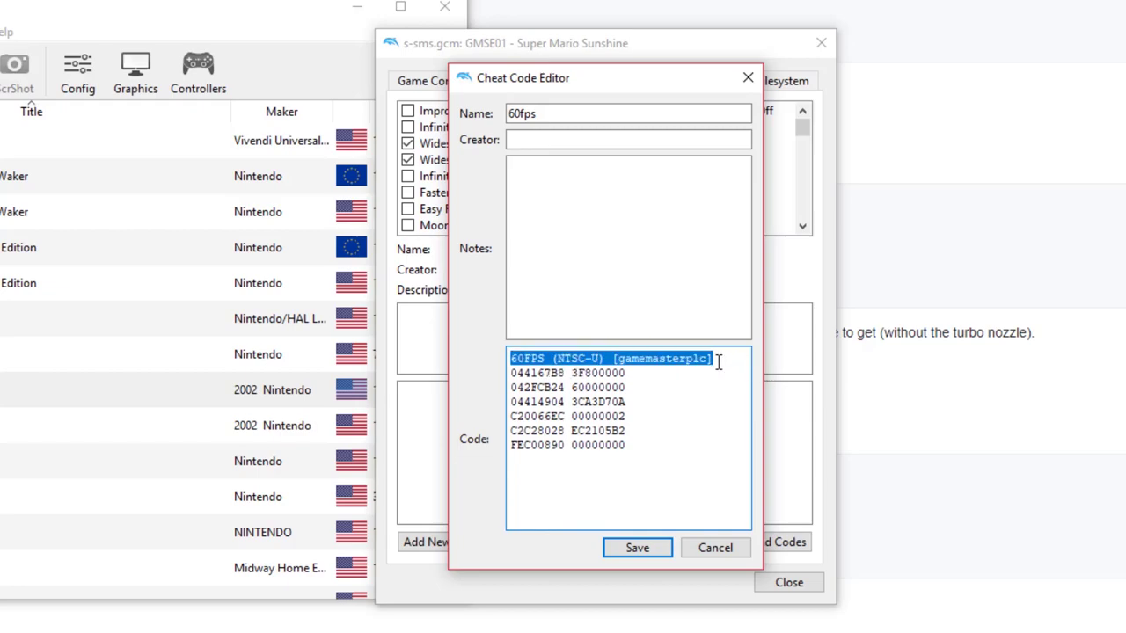
key(Delete)
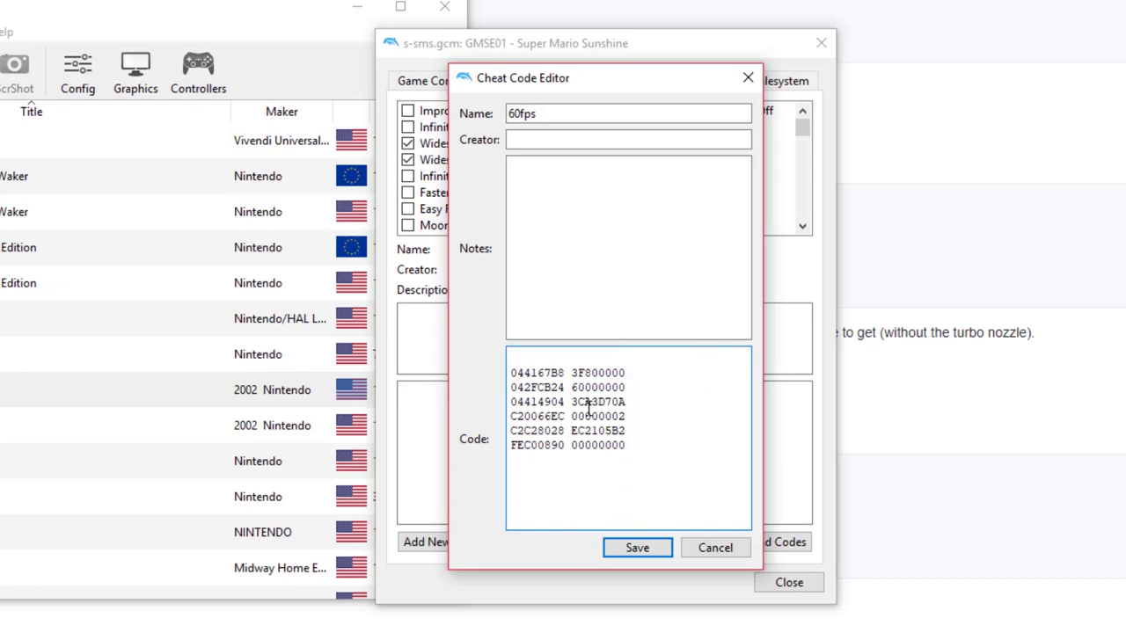
key(Delete)
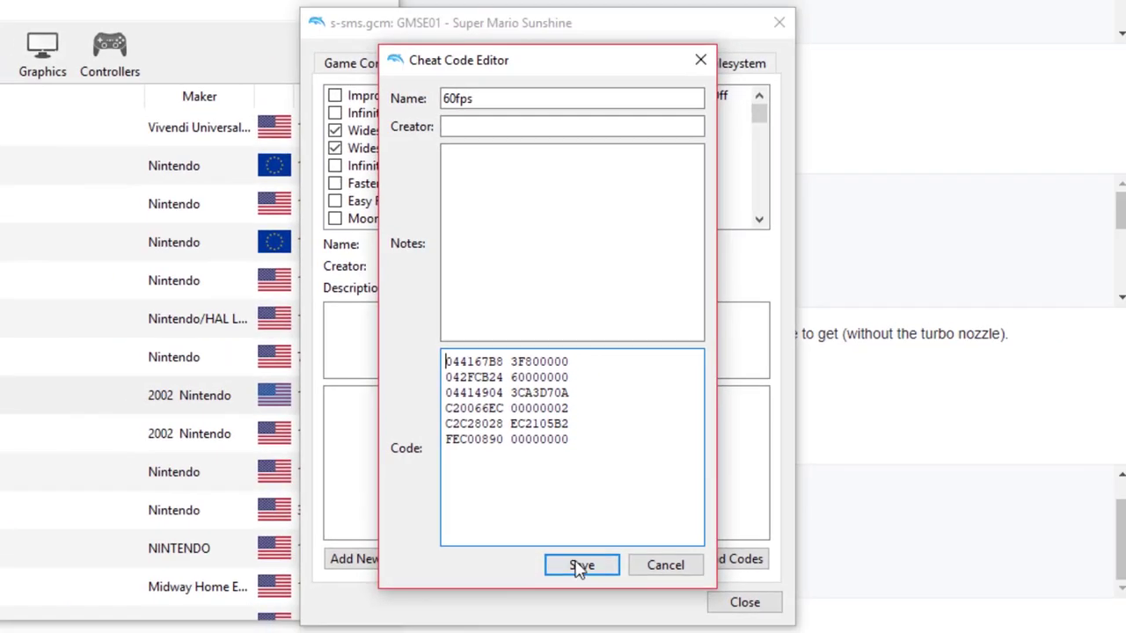
click(580, 566)
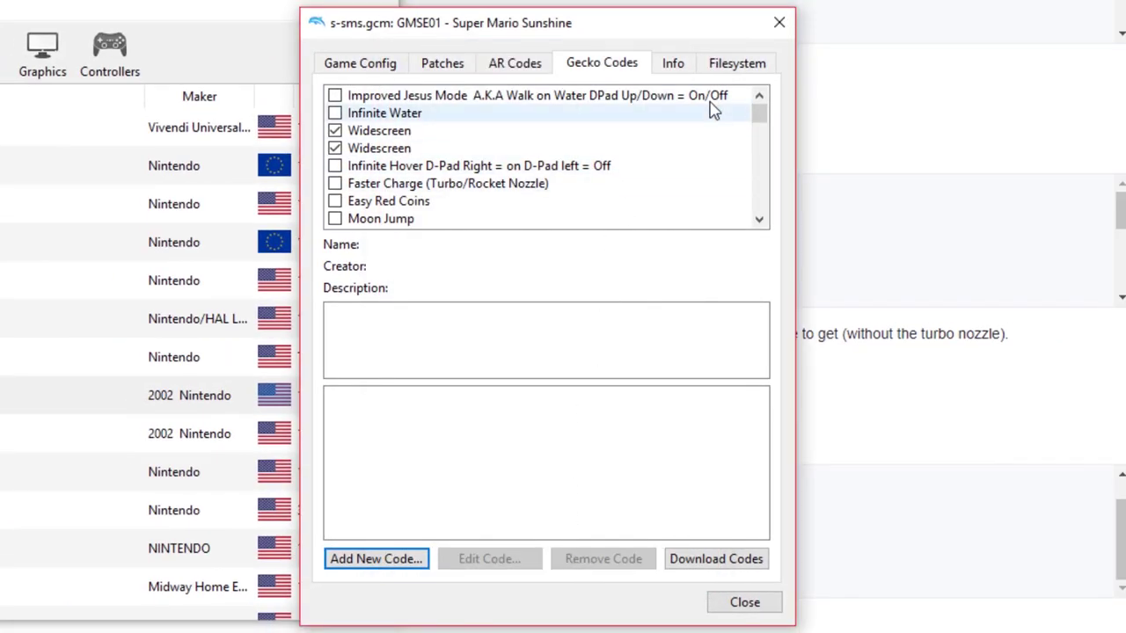
Step: Compare the new 60fps code with the existing 60FPS entry and remove the duplicate 60fps code
drag(760, 117, 747, 234)
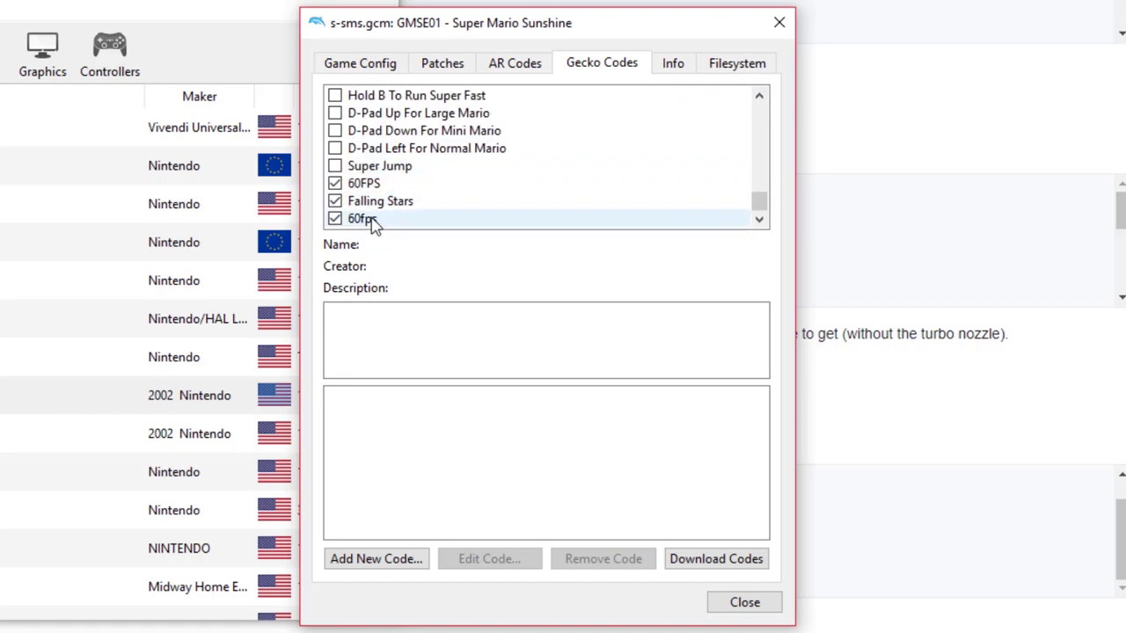
click(362, 184)
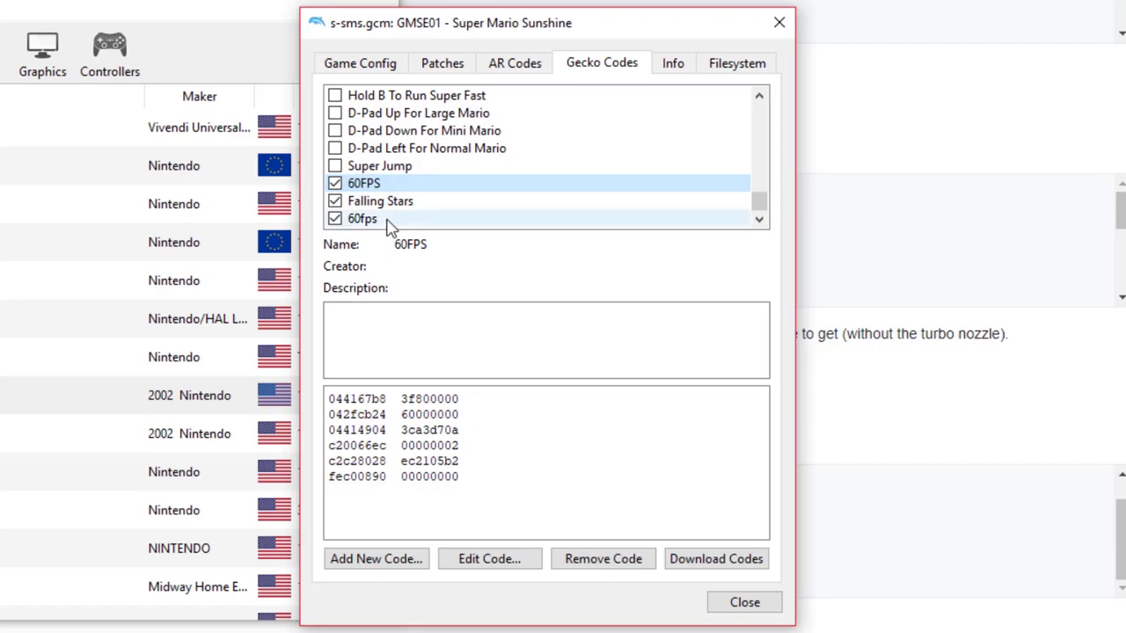
click(390, 222)
click(376, 184)
click(360, 220)
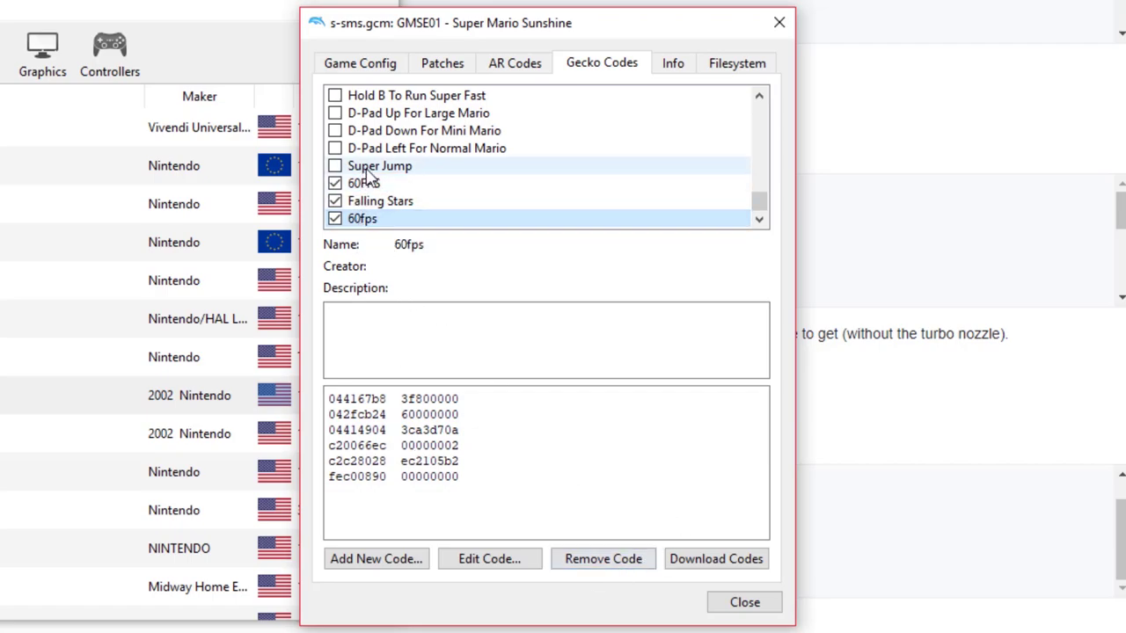
click(599, 561)
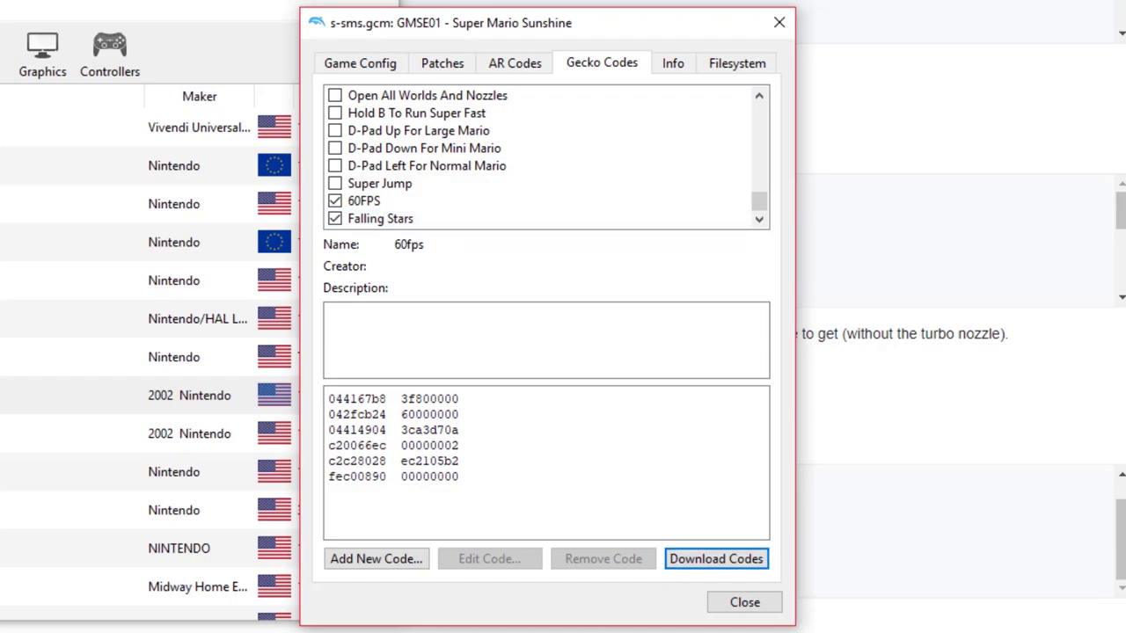
Step: Return to the wiki page and copy the two Min Camera Distance Modifier code lines under Falling Stars Fix, without the title
key(alt+Tab)
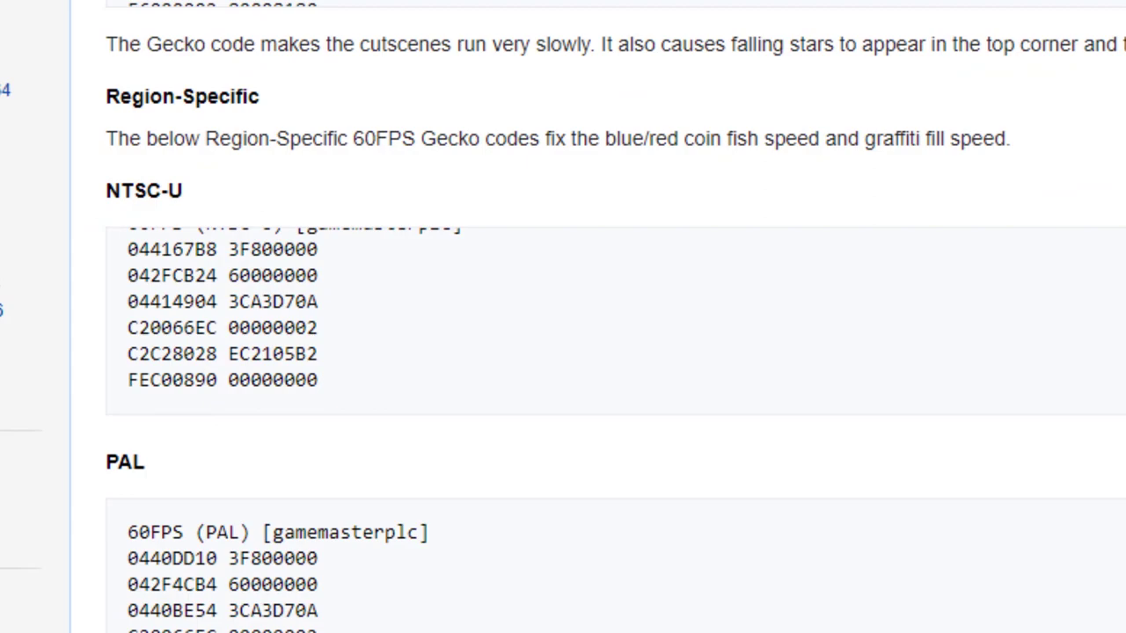
scroll(562, 317, down, 4)
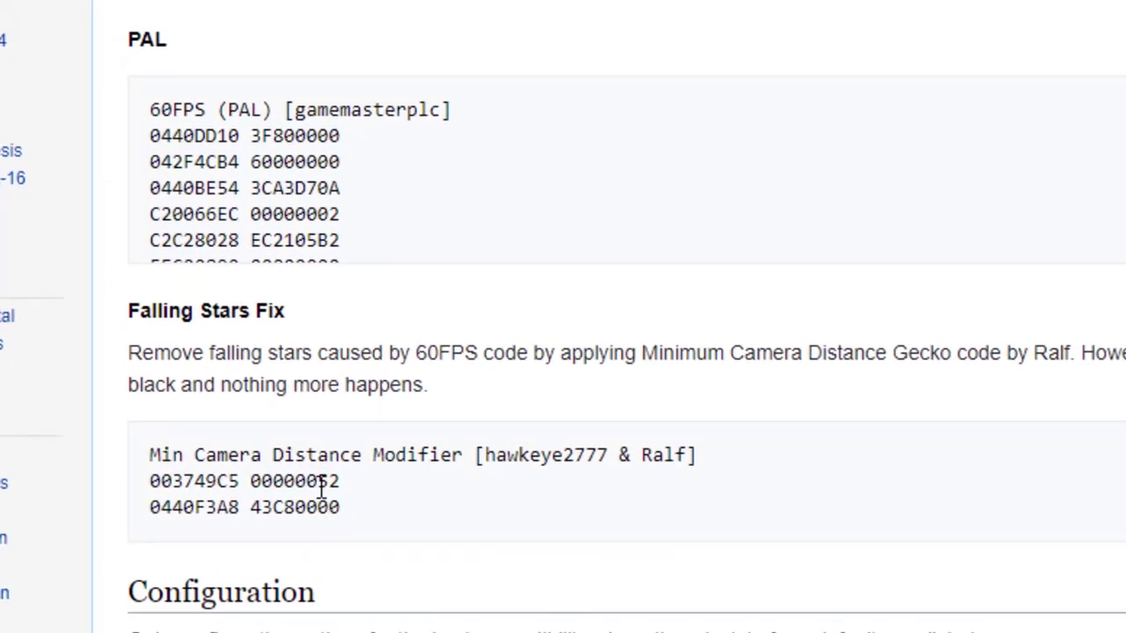
drag(345, 515, 151, 475)
right_click(204, 486)
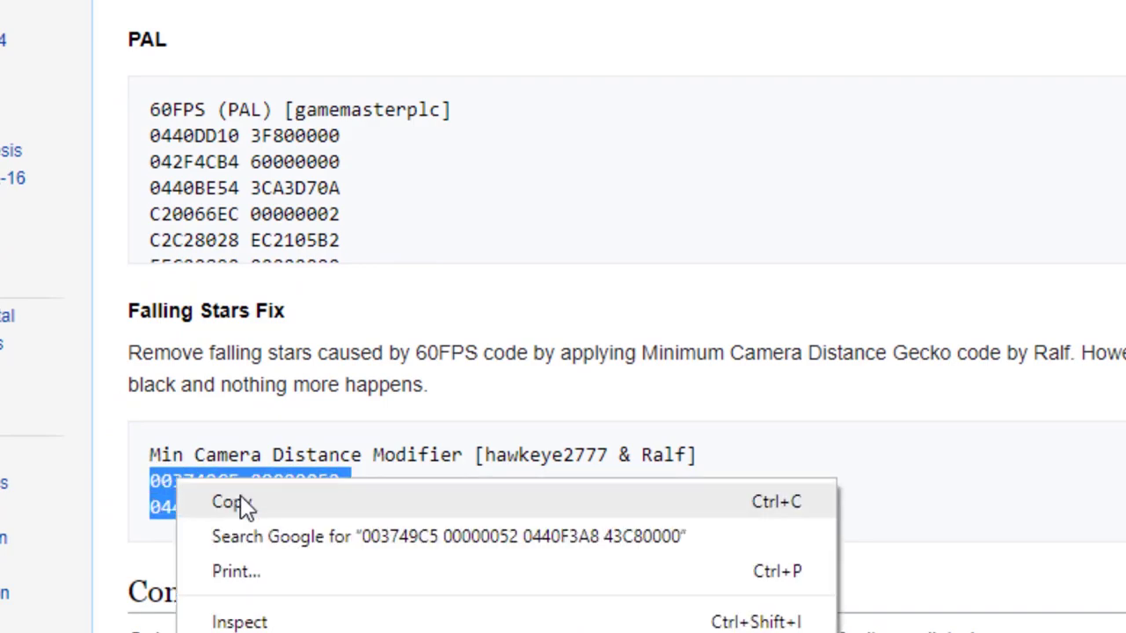
click(220, 501)
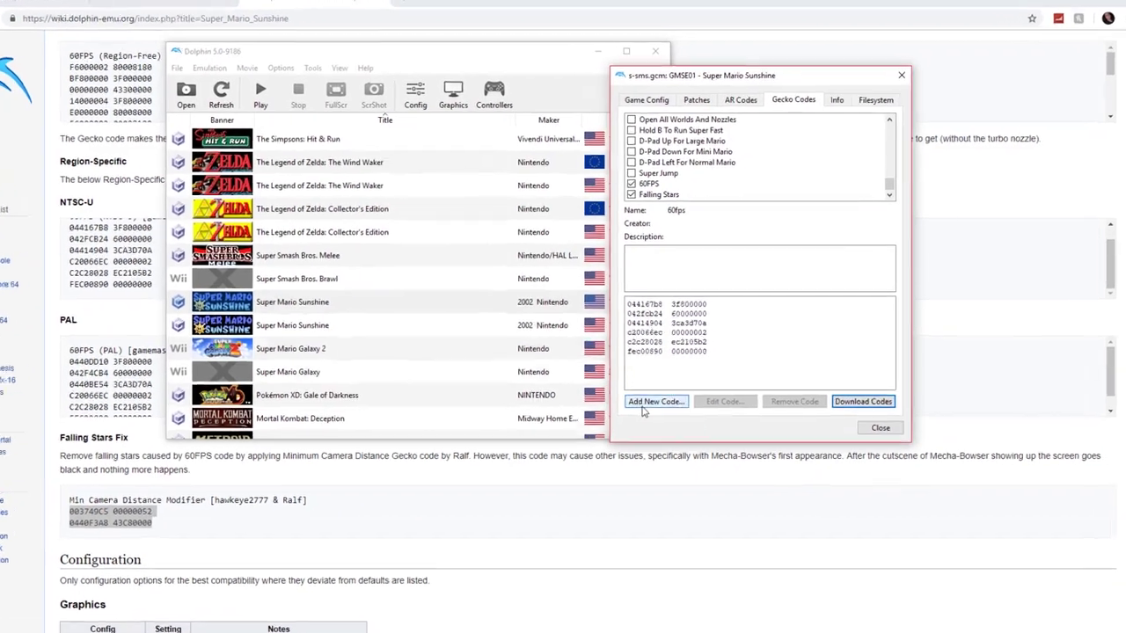
Step: Add a Gecko code named Fall Stars in Dolphin containing the copied lines 003749C5 00000052 and 0440F3A8 43C80000, and save it
click(642, 407)
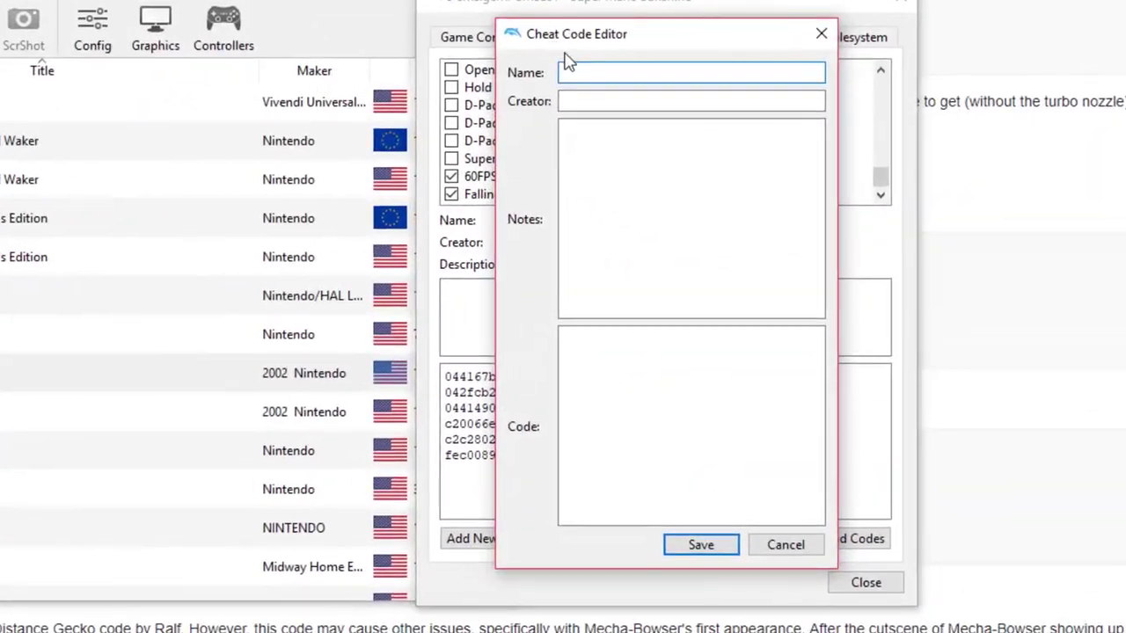
click(716, 171)
click(720, 312)
right_click(598, 390)
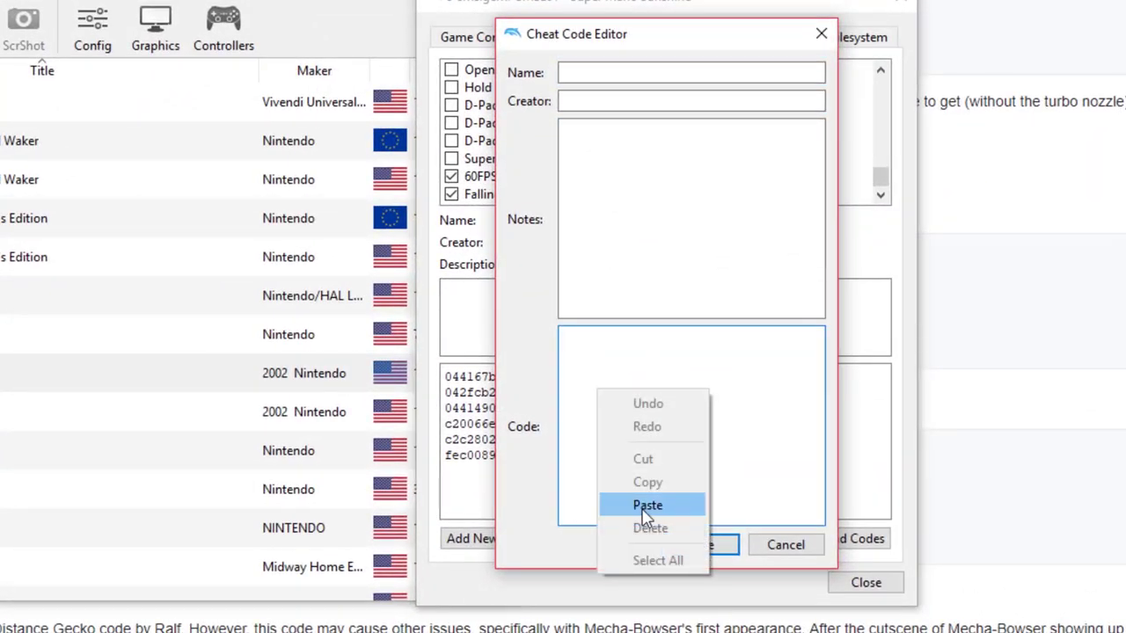
click(641, 505)
click(631, 80)
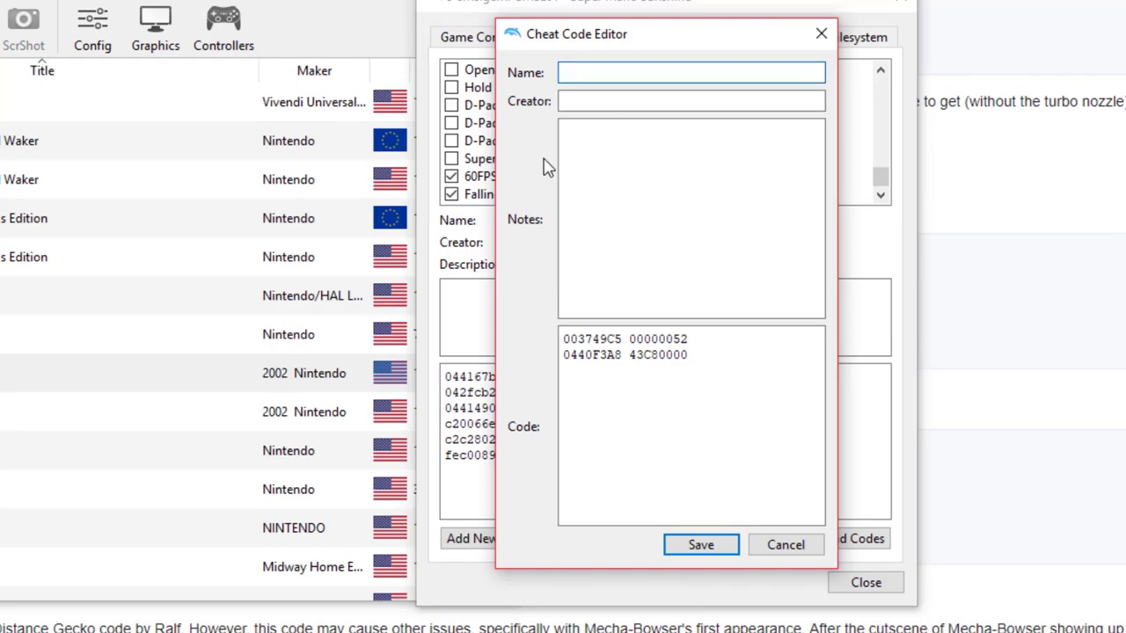
text(Fall Stars)
click(674, 544)
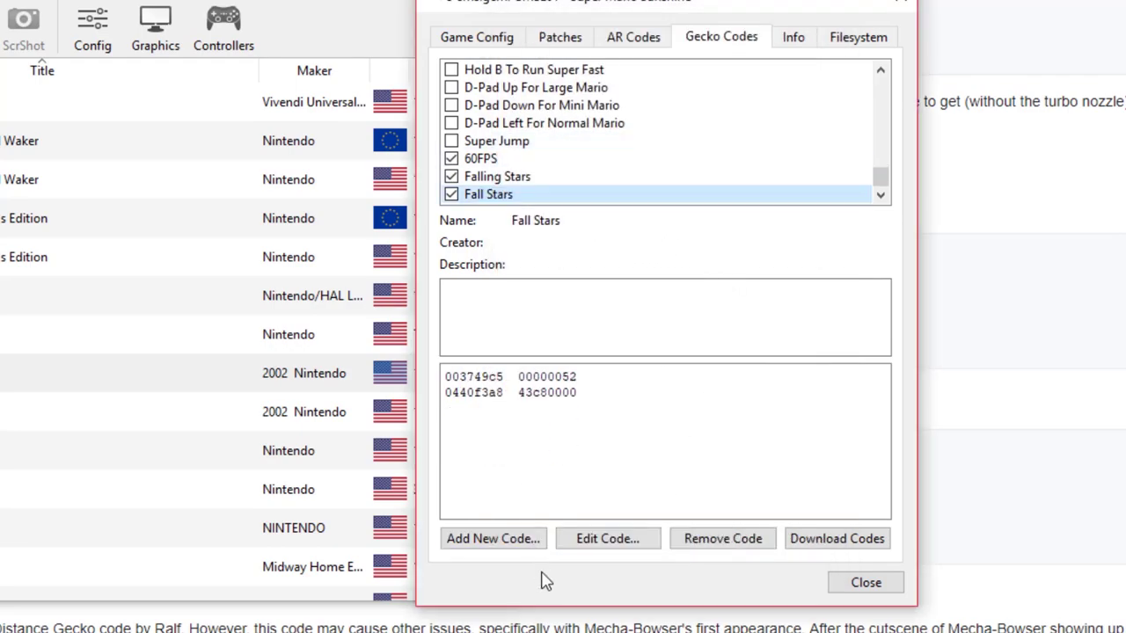
Step: Remove the duplicate Fall Stars code and select the existing Falling Stars entry
click(749, 547)
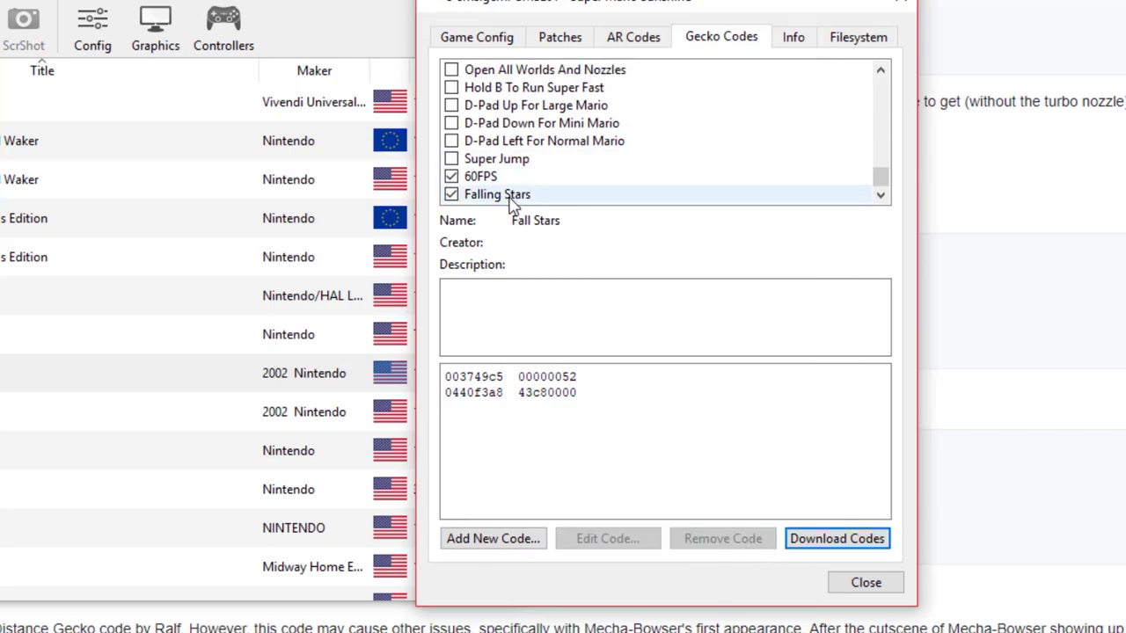
click(581, 194)
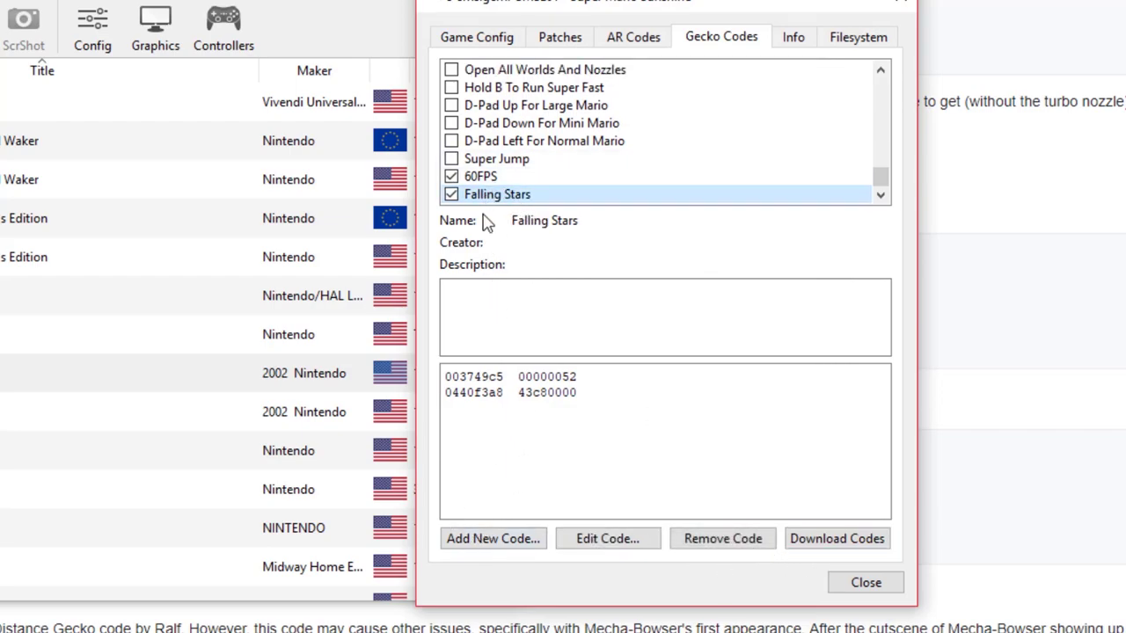